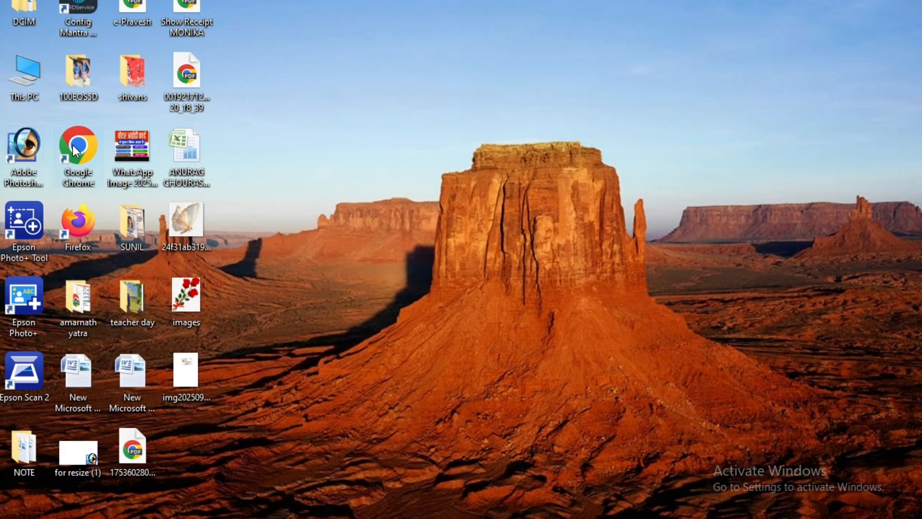
- Open Google Chrome in a full-size window and search Google for "jiwaji mponline"
{"action": "double_click", "coordinate": [72, 144]}
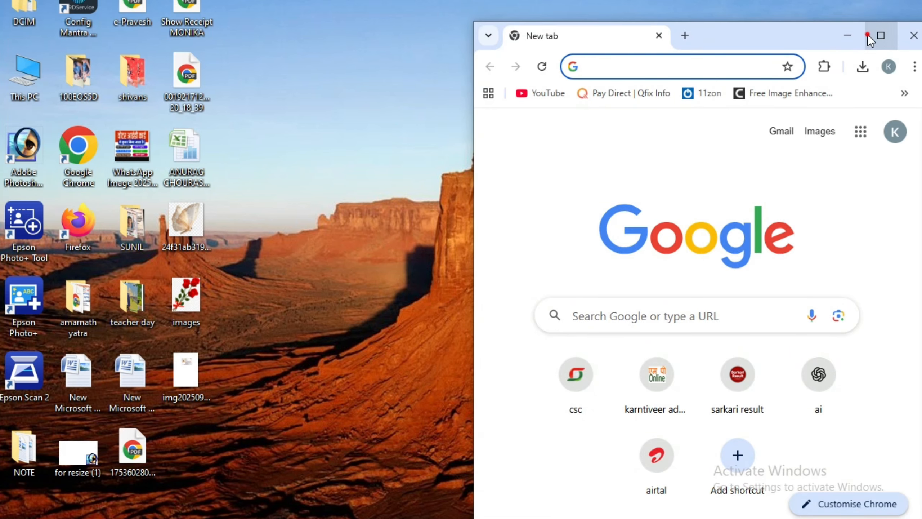
{"action": "left_click", "coordinate": [869, 35]}
{"action": "left_click", "coordinate": [315, 266]}
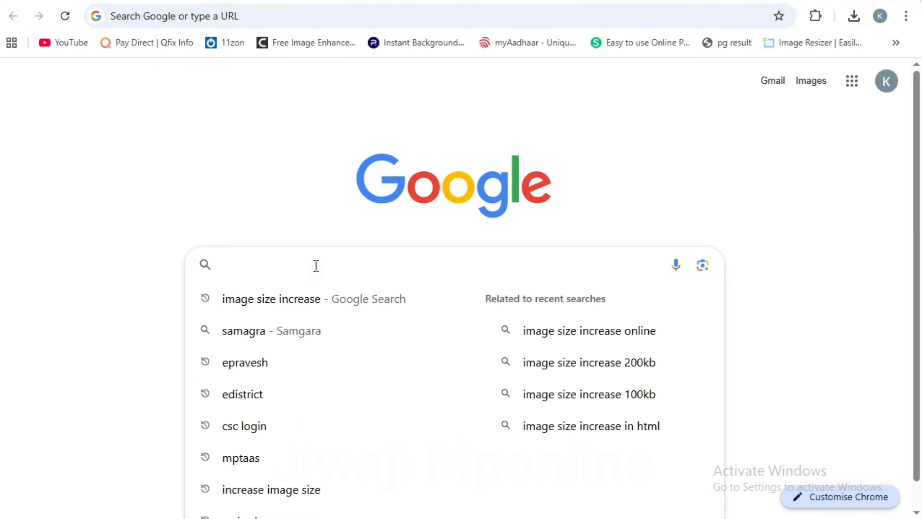
{"action": "type", "text": "jiw"}
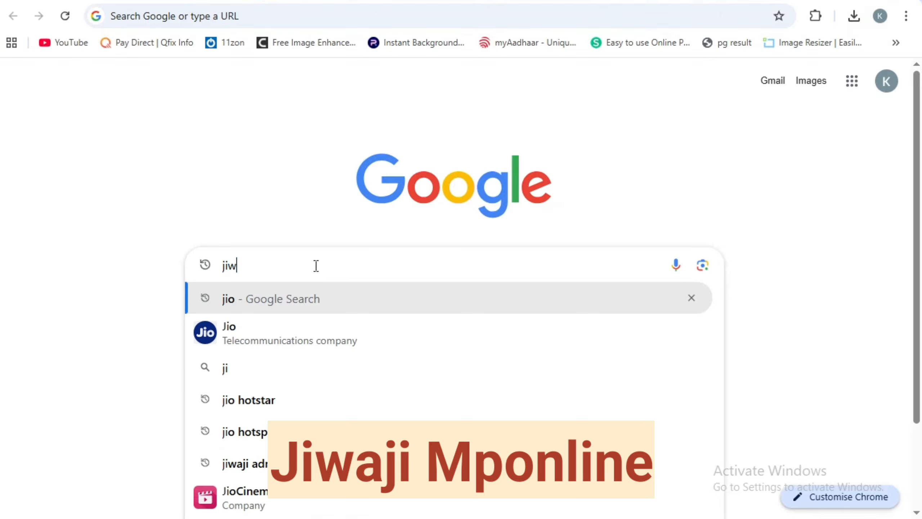
{"action": "type", "text": "aji"}
{"action": "left_click", "coordinate": [288, 327]}
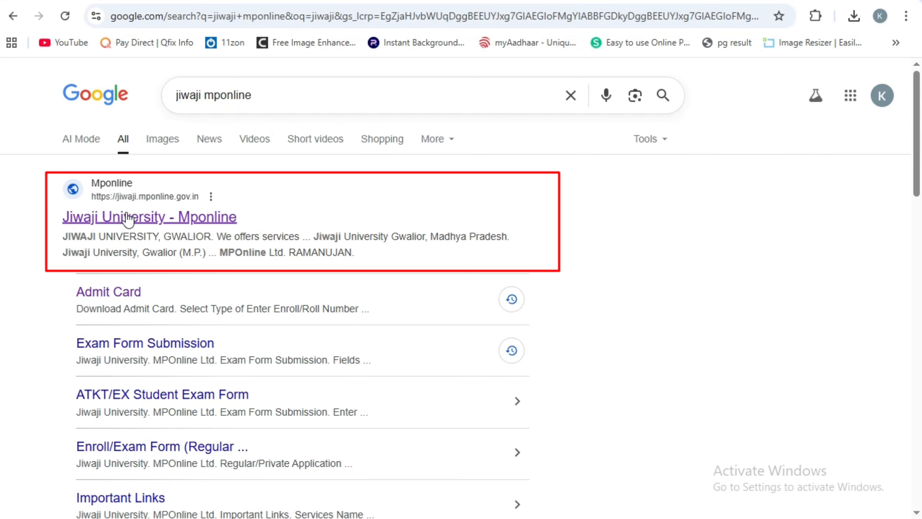
- Open the Jiwaji University - Mponline site from the results and go to its Counter Base services list
{"action": "left_click", "coordinate": [149, 223]}
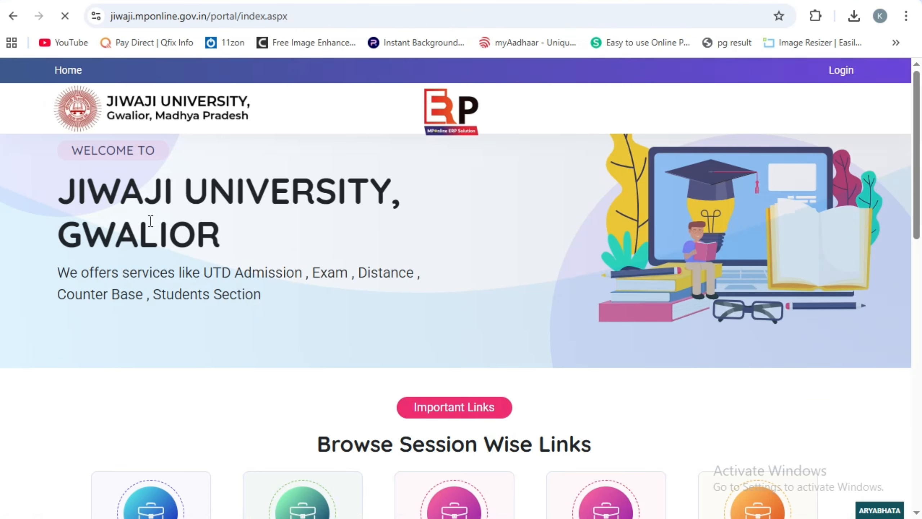
{"action": "scroll", "coordinate": [583, 217], "scroll_direction": "down", "scroll_amount": 5}
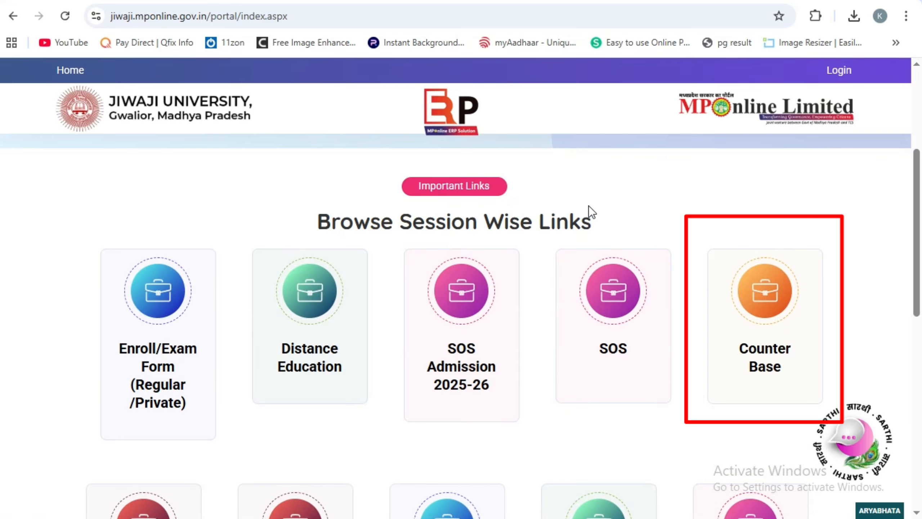
{"action": "left_click", "coordinate": [774, 278]}
{"action": "scroll", "coordinate": [714, 441], "scroll_direction": "down", "scroll_amount": 2}
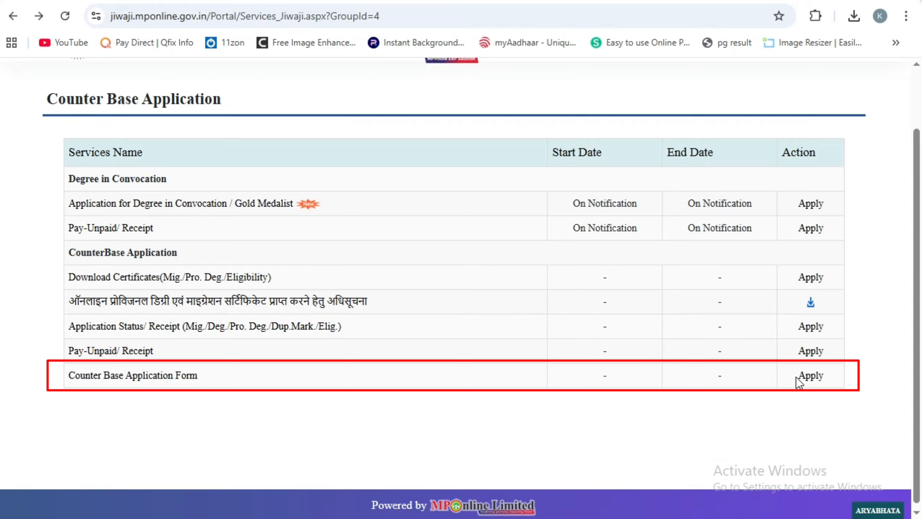
- Start applying through the Counter Base Application Form and choose Degree as the application type
{"action": "left_click", "coordinate": [821, 379]}
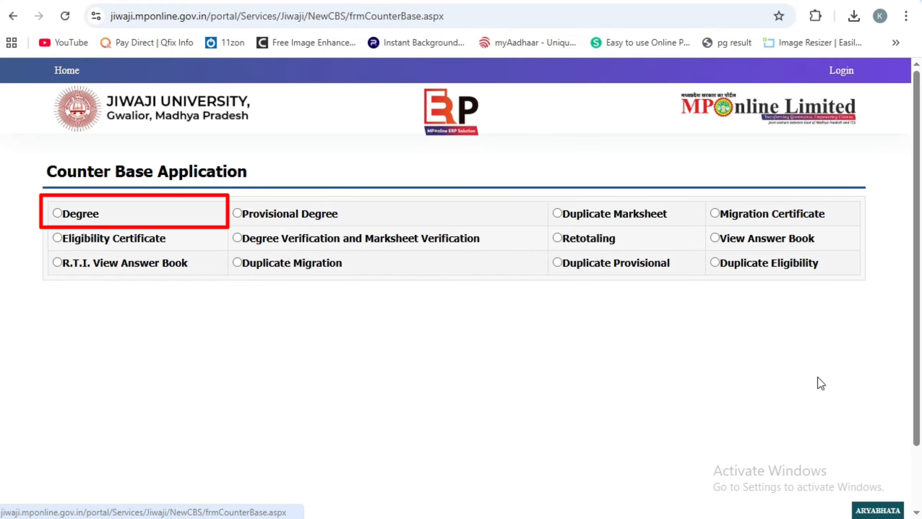
{"action": "left_click", "coordinate": [60, 214]}
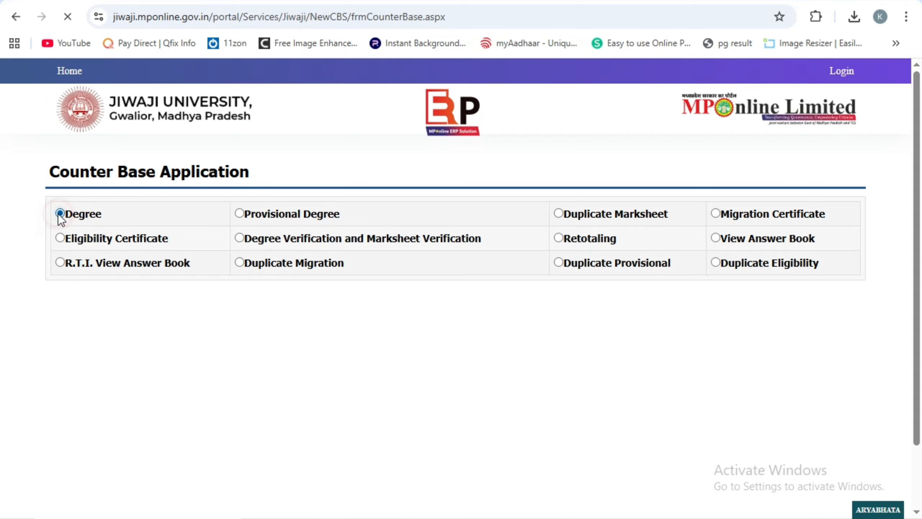
{"action": "scroll", "coordinate": [348, 304], "scroll_direction": "down", "scroll_amount": 2}
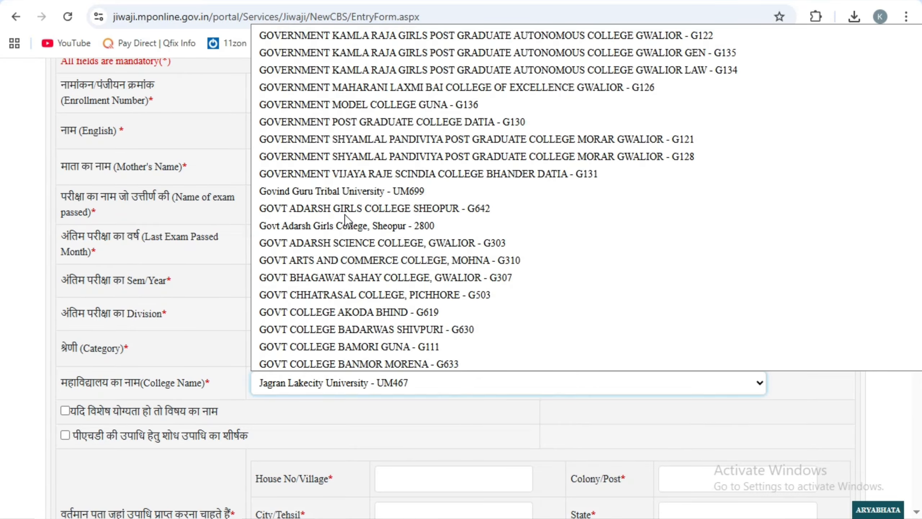
- Look through the College Name list for the applicant's college
{"action": "scroll", "coordinate": [345, 215], "scroll_direction": "down", "scroll_amount": 15}
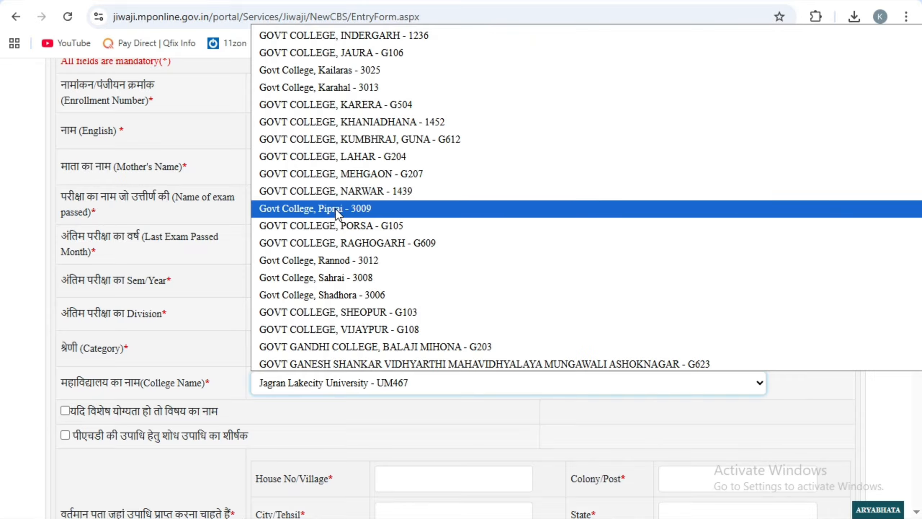
{"action": "scroll", "coordinate": [338, 219], "scroll_direction": "down", "scroll_amount": 3}
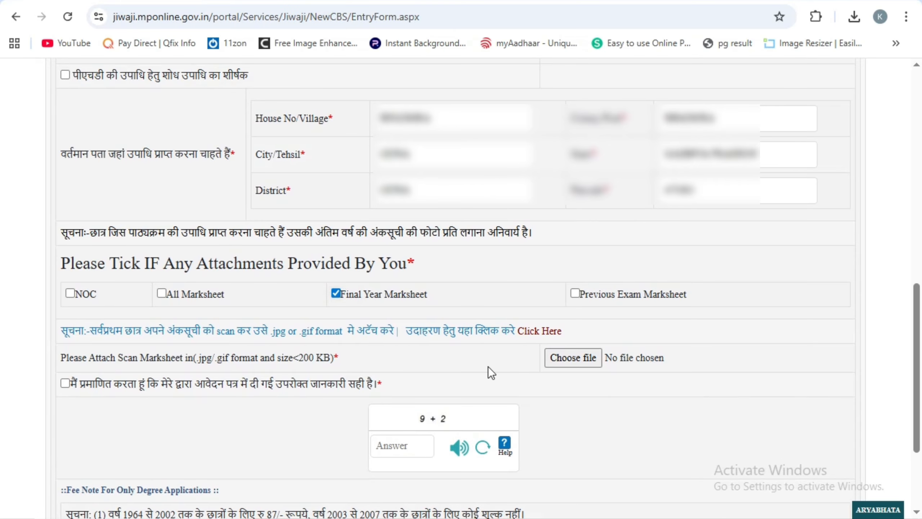
- Attach THIRD YEAR.jpg as the scanned marksheet and tick the declaration that the given information is correct
{"action": "left_click", "coordinate": [578, 357]}
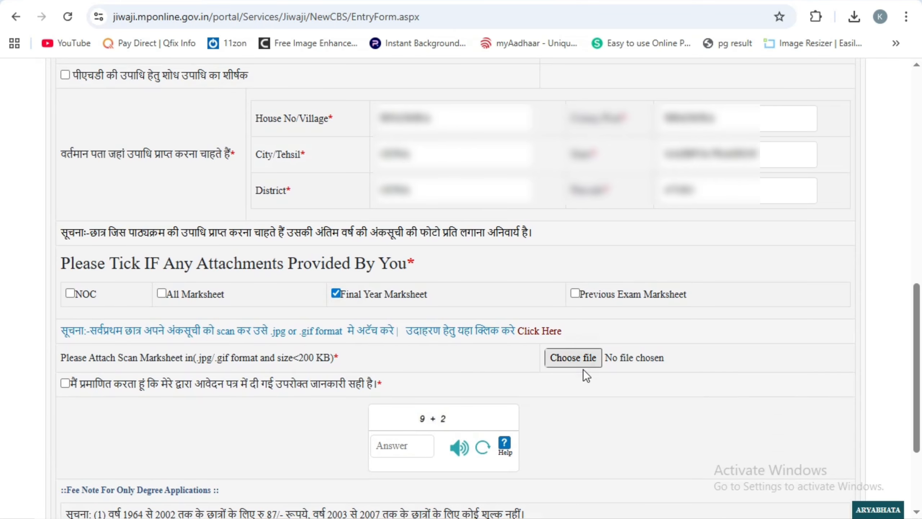
{"action": "left_click", "coordinate": [196, 83]}
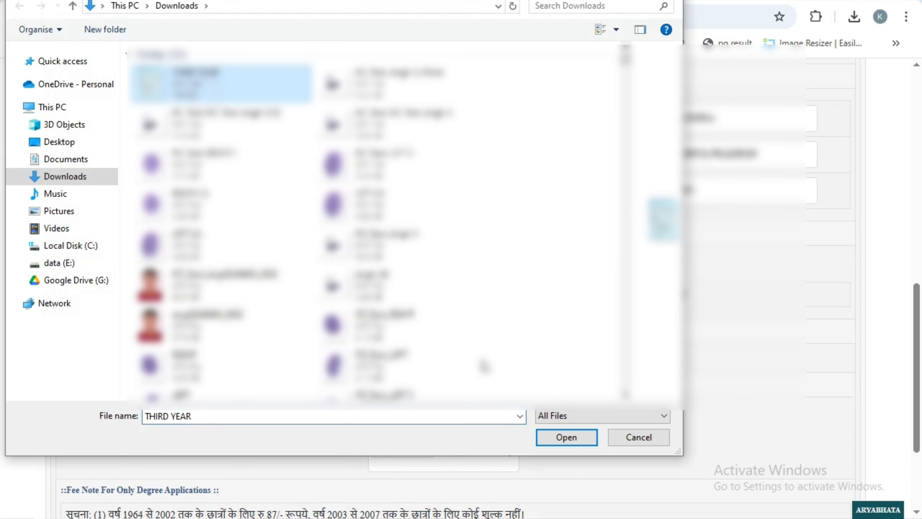
{"action": "left_click", "coordinate": [545, 437]}
{"action": "left_click", "coordinate": [65, 383]}
- Answer the 9 + 2 captcha with 11 and submit the degree application form
{"action": "scroll", "coordinate": [236, 414], "scroll_direction": "down", "scroll_amount": 4}
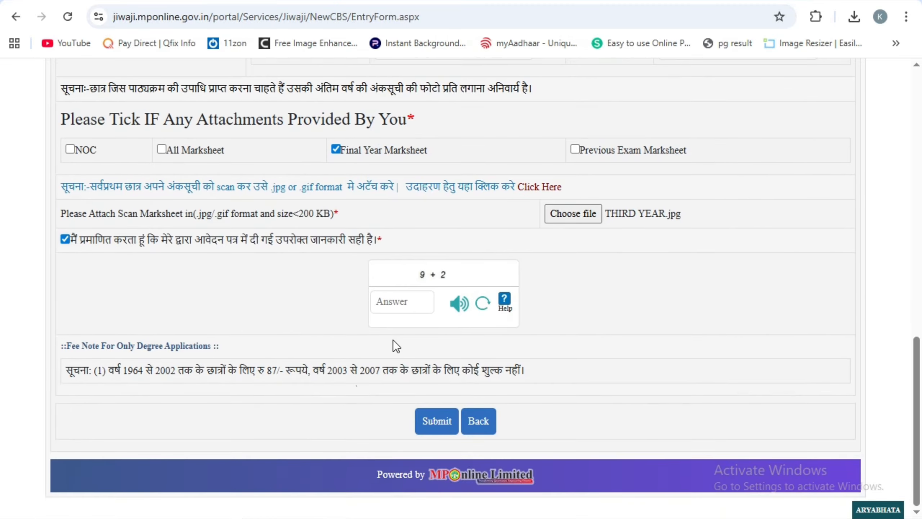
{"action": "type", "text": "11"}
{"action": "left_click", "coordinate": [434, 425]}
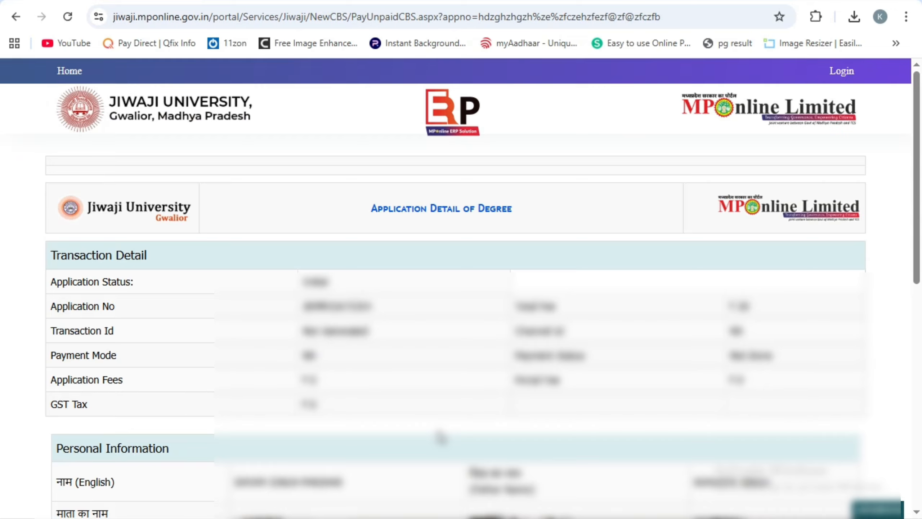
- Proceed to payment for the degree application and pay by UPI through PayGov India NDML
{"action": "scroll", "coordinate": [444, 350], "scroll_direction": "down", "scroll_amount": 10}
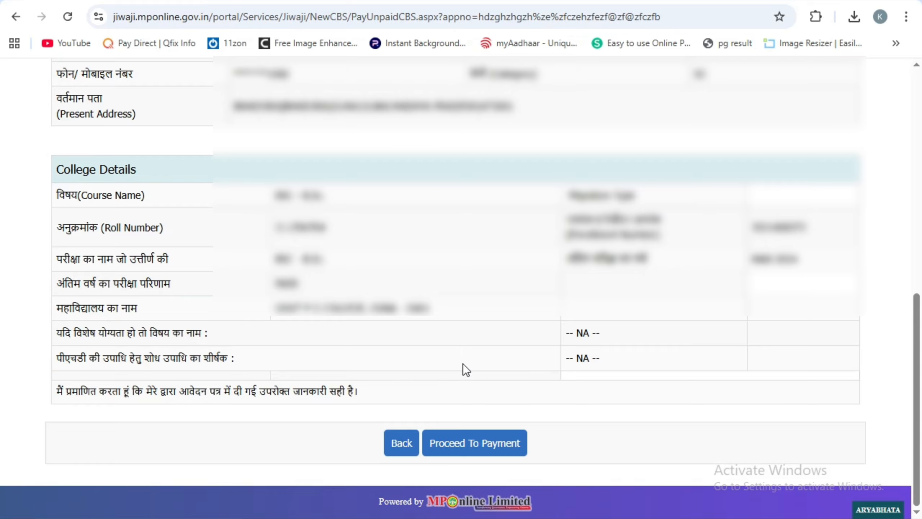
{"action": "left_click", "coordinate": [465, 446]}
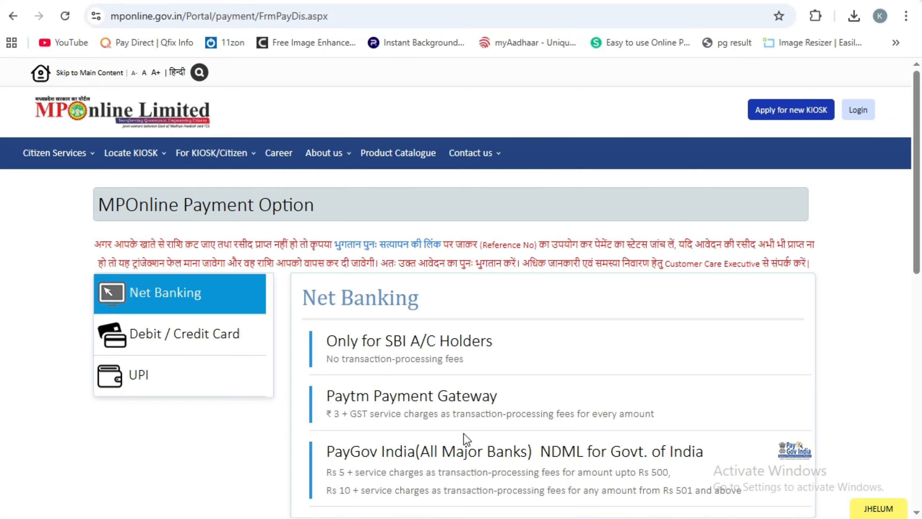
{"action": "left_click", "coordinate": [162, 392]}
{"action": "left_click", "coordinate": [389, 399]}
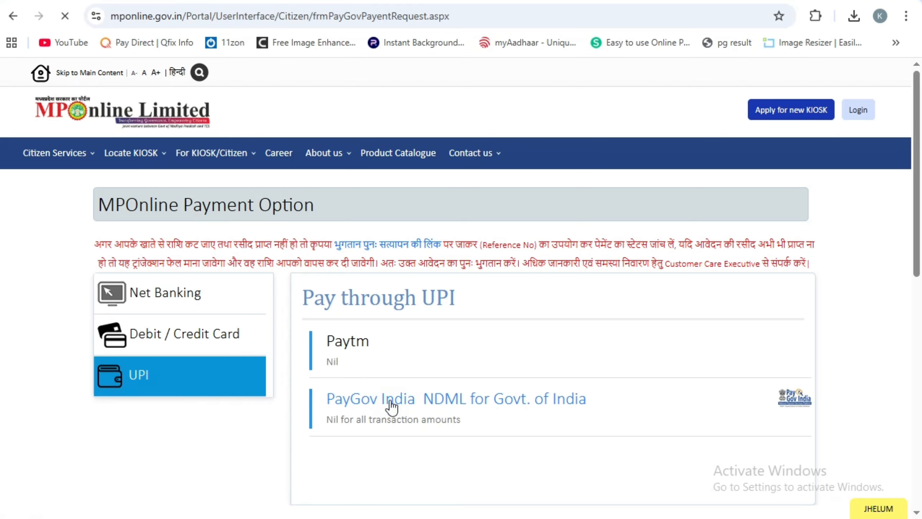
{"action": "key", "text": "Return"}
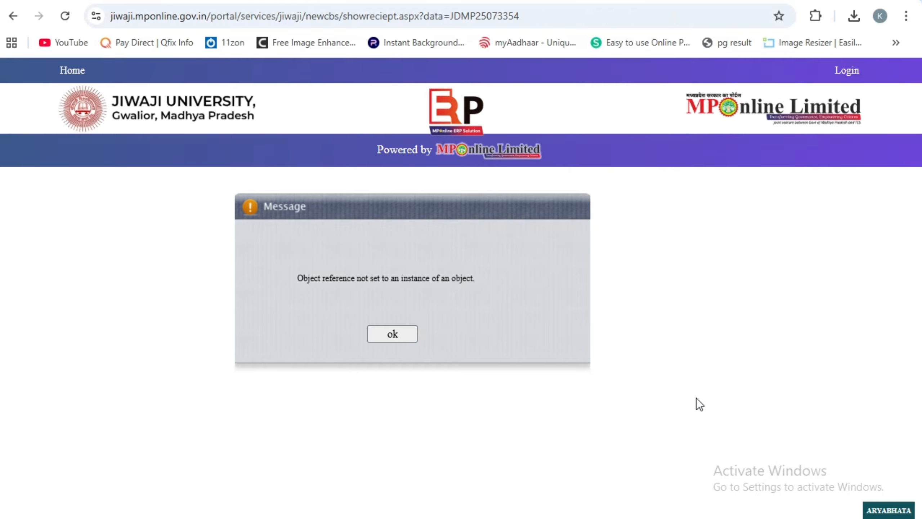
- Try reloading the receipt page, dismissing the error message each time
{"action": "left_click", "coordinate": [397, 338]}
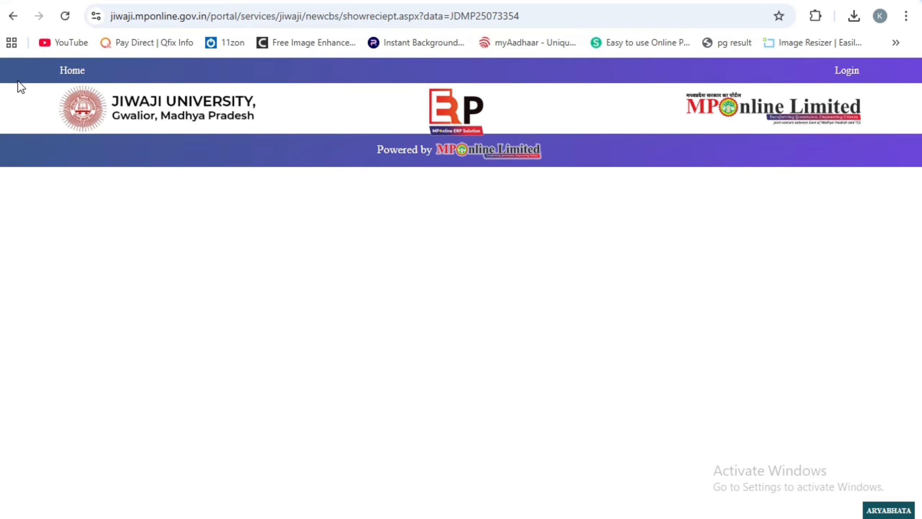
{"action": "left_click", "coordinate": [64, 15]}
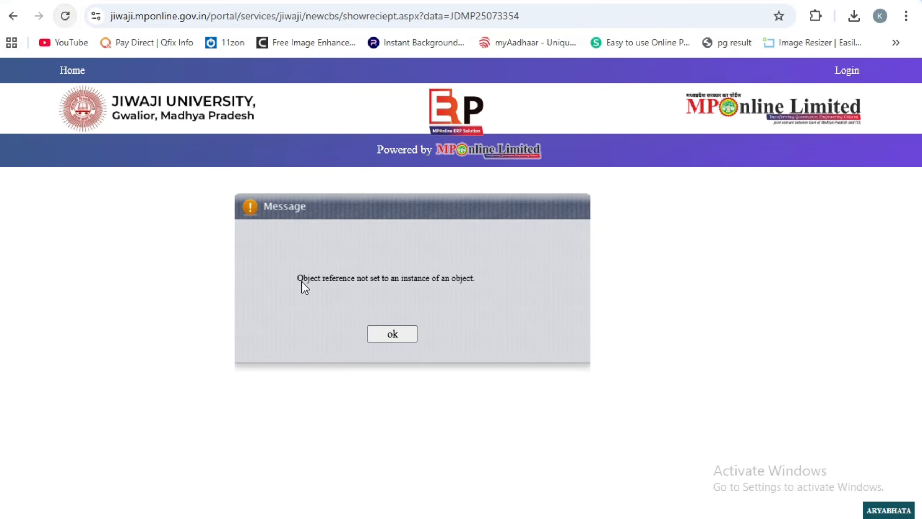
{"action": "left_click", "coordinate": [383, 333]}
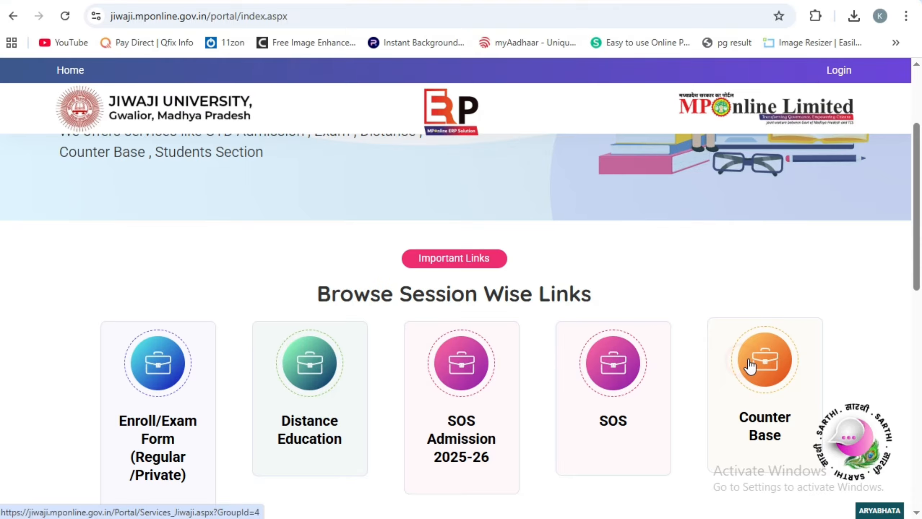
- Go to the Counter Base services again and open Pay-Unpaid/ Receipt under CounterBase Application
{"action": "scroll", "coordinate": [761, 363], "scroll_direction": "down", "scroll_amount": 4}
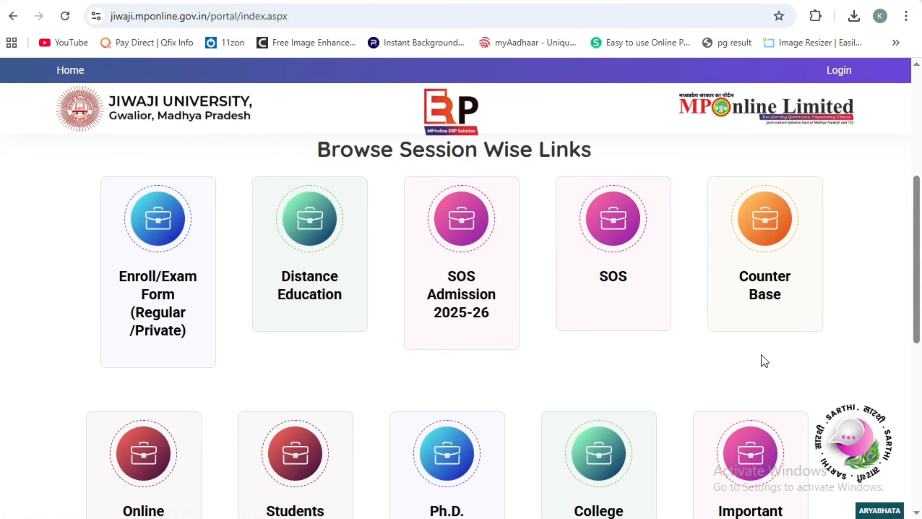
{"action": "left_click", "coordinate": [758, 241]}
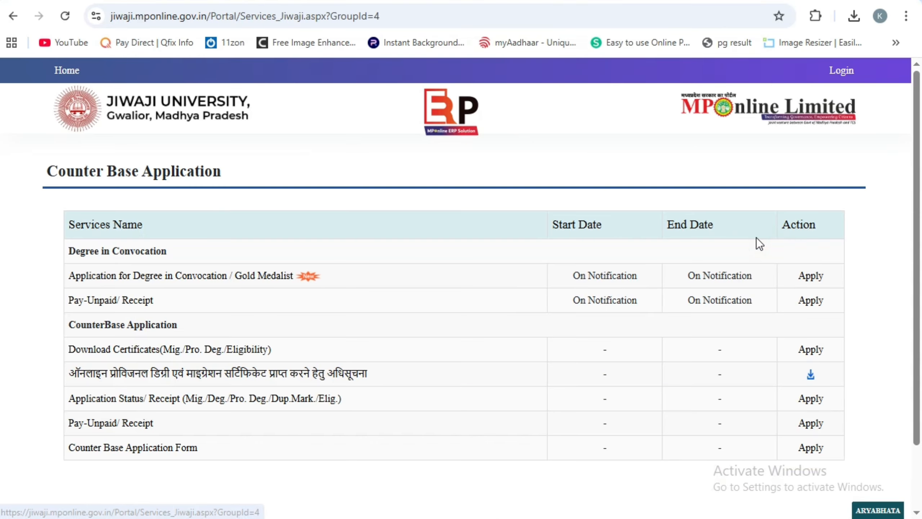
{"action": "left_click", "coordinate": [113, 427]}
- Search for the application using its application number, type Degree and the captcha answer 10
{"action": "left_click", "coordinate": [492, 246]}
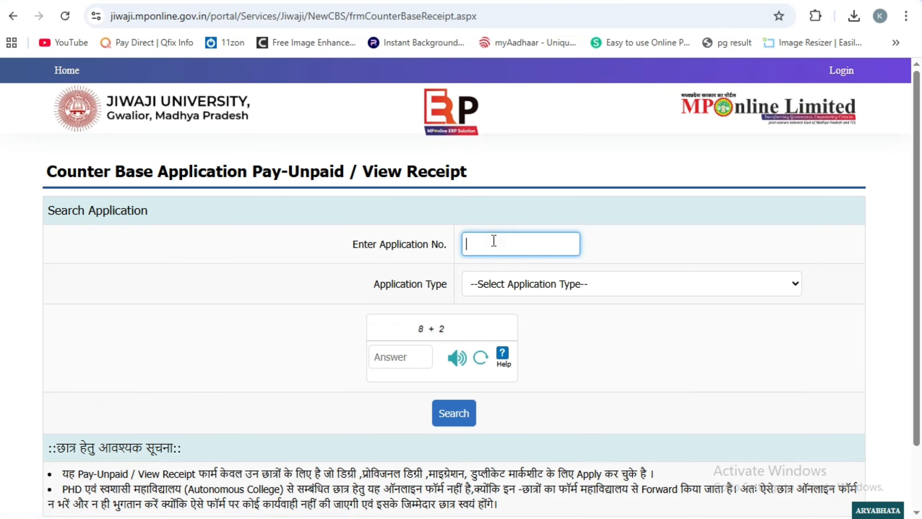
{"action": "key", "text": "ctrl+v"}
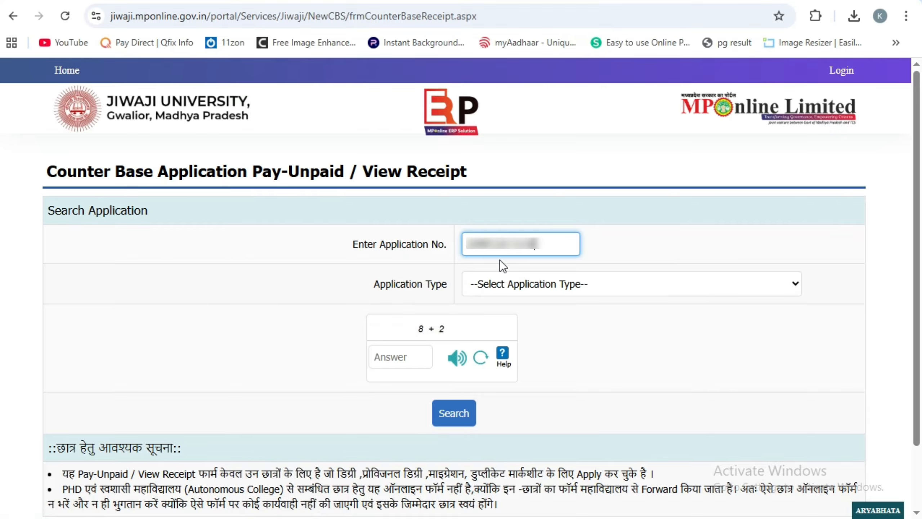
{"action": "left_click", "coordinate": [496, 284]}
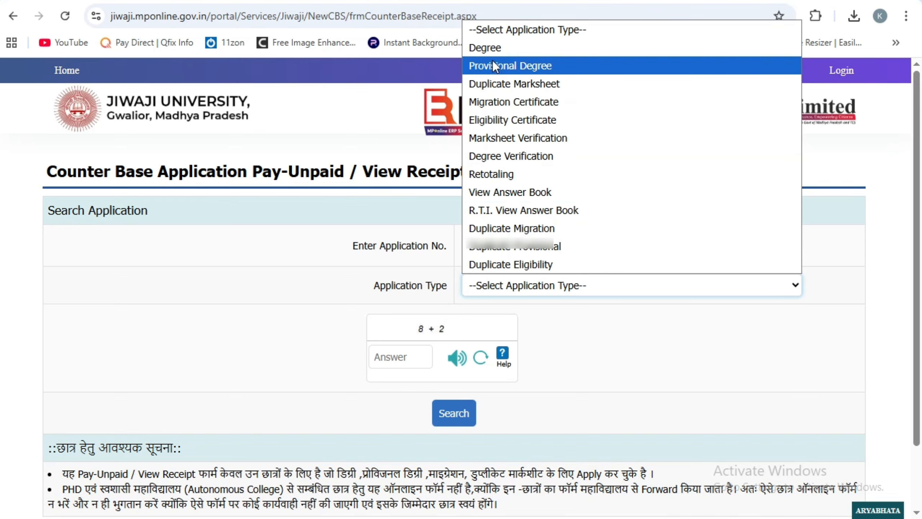
{"action": "left_click", "coordinate": [487, 49]}
{"action": "left_click", "coordinate": [392, 358]}
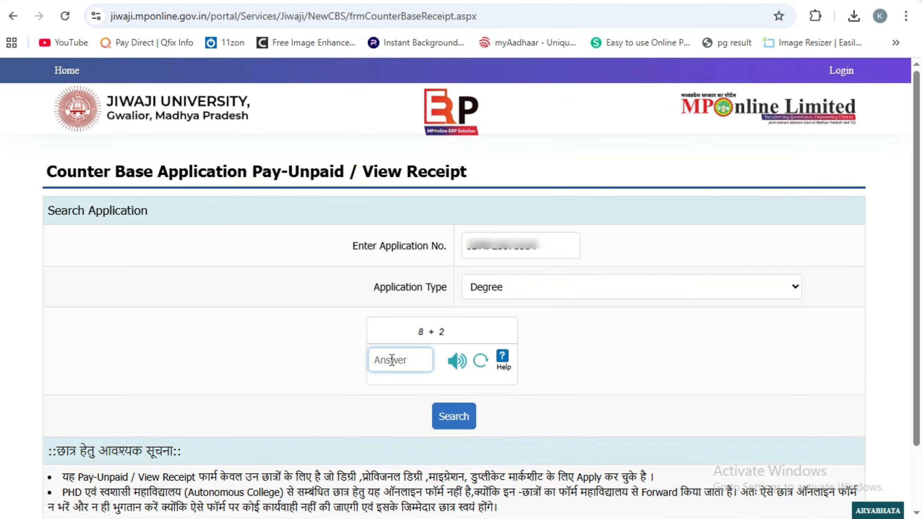
{"action": "type", "text": "10"}
{"action": "left_click", "coordinate": [447, 416]}
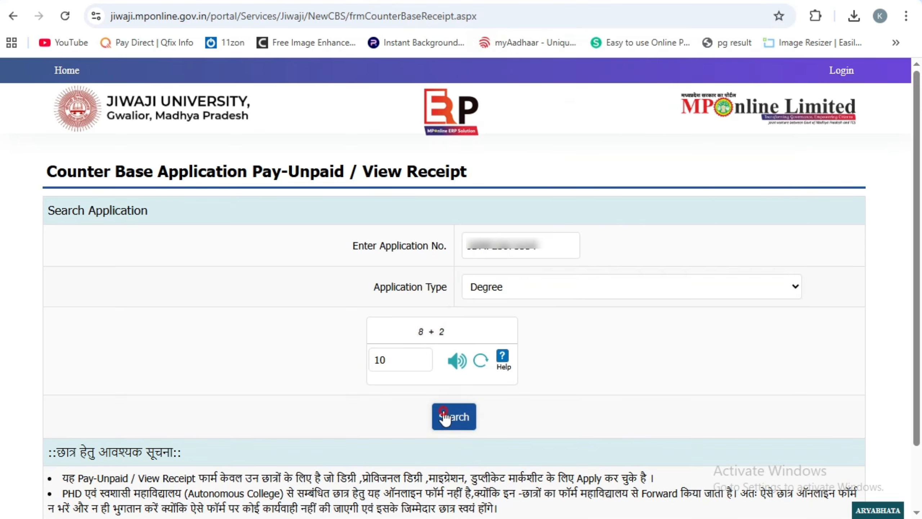
- Print the degree application receipt, saving all pages as a PDF in portrait layout
{"action": "scroll", "coordinate": [446, 393], "scroll_direction": "down", "scroll_amount": 5}
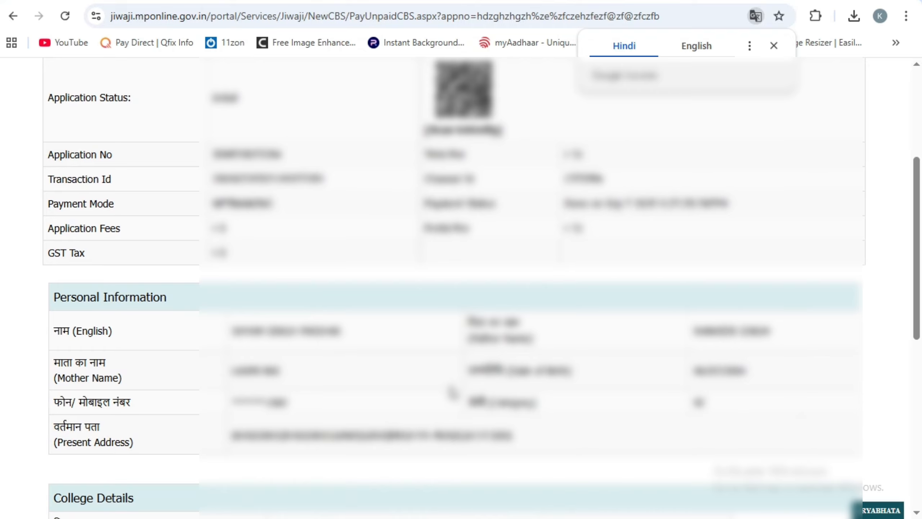
{"action": "scroll", "coordinate": [452, 392], "scroll_direction": "down", "scroll_amount": 6}
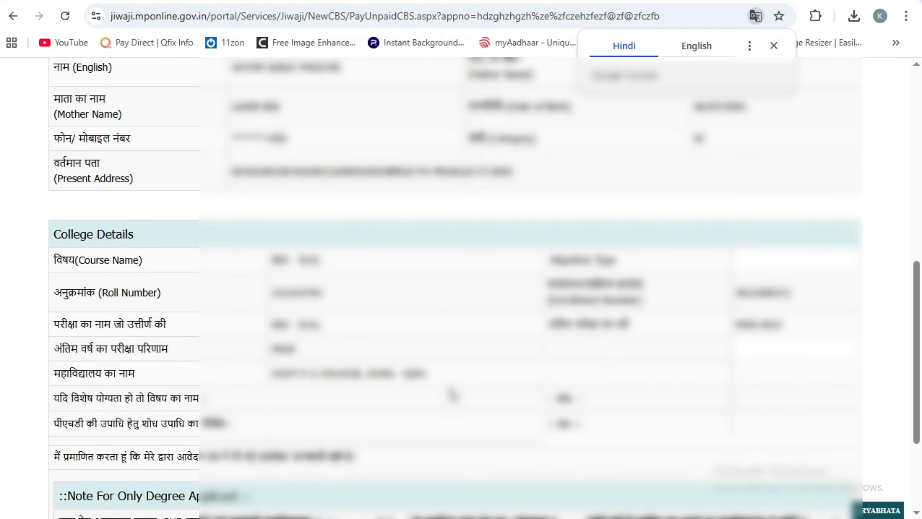
{"action": "scroll", "coordinate": [452, 394], "scroll_direction": "down", "scroll_amount": 4}
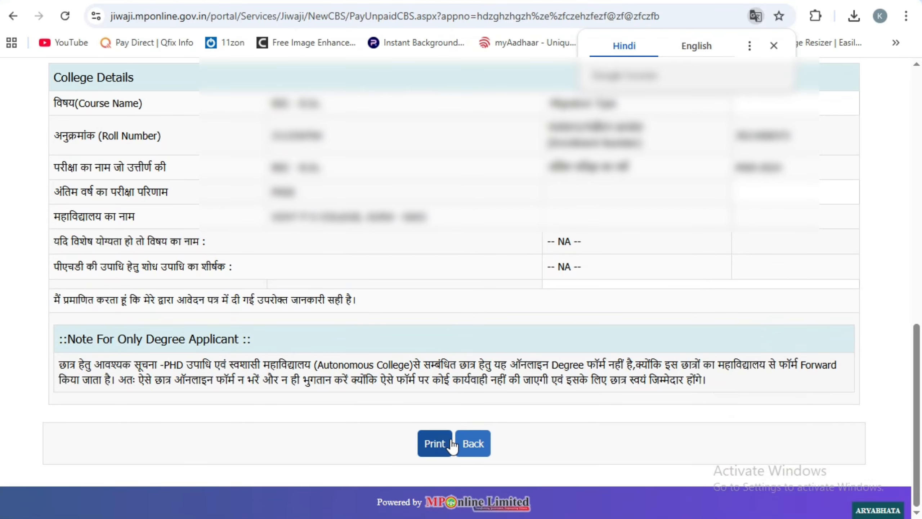
{"action": "left_click", "coordinate": [452, 443]}
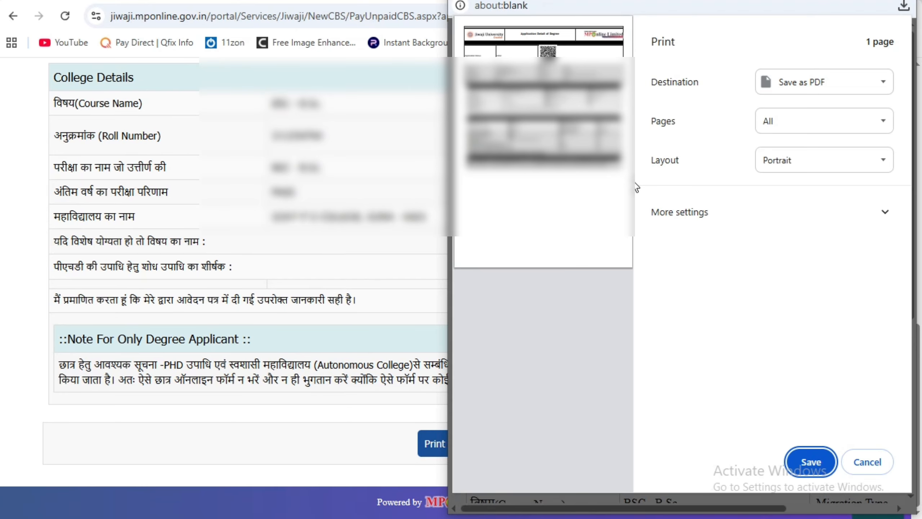
{"action": "left_click", "coordinate": [804, 460]}
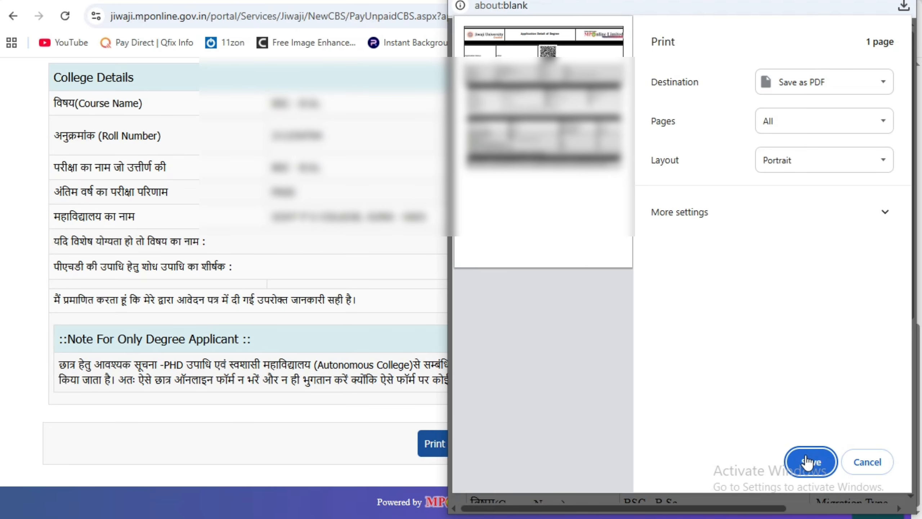